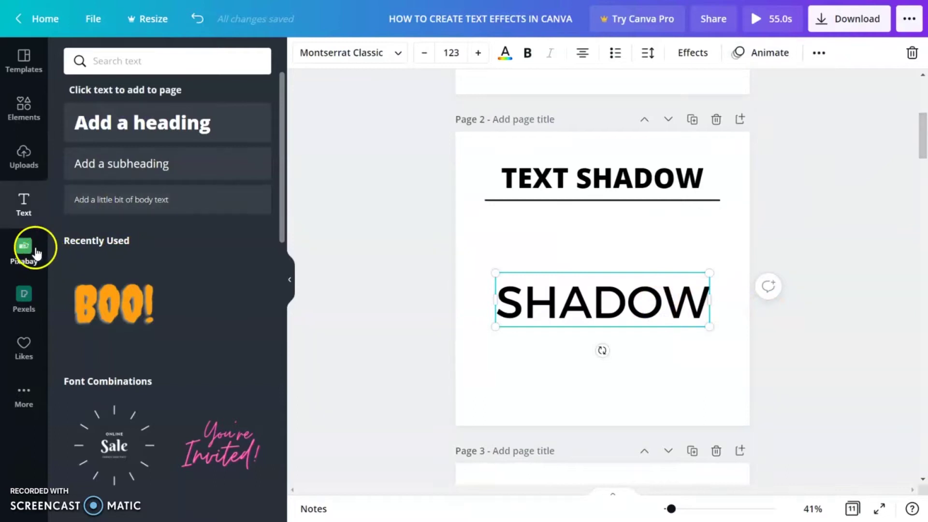
Apply the Shadow effect to the word SHADOW on page 2 and colour the shadow red
left_click(672, 53)
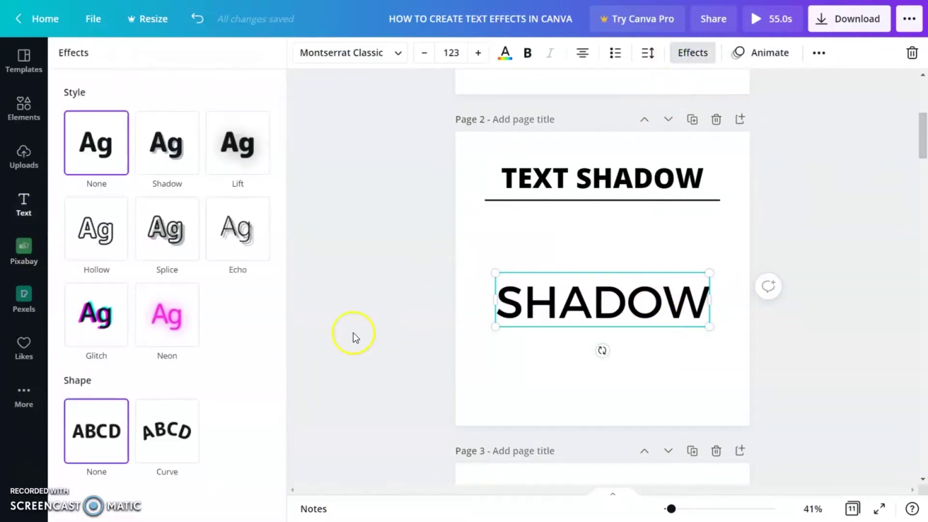
left_click(167, 154)
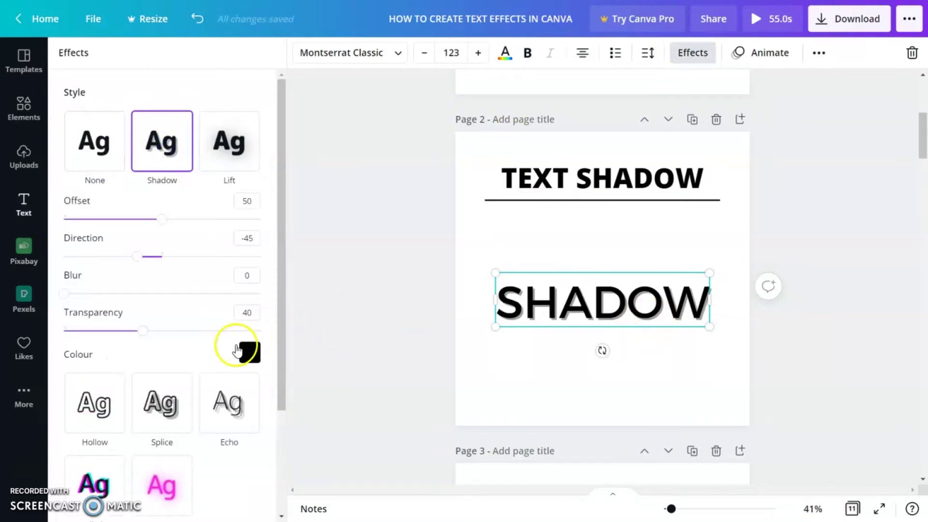
left_click(250, 352)
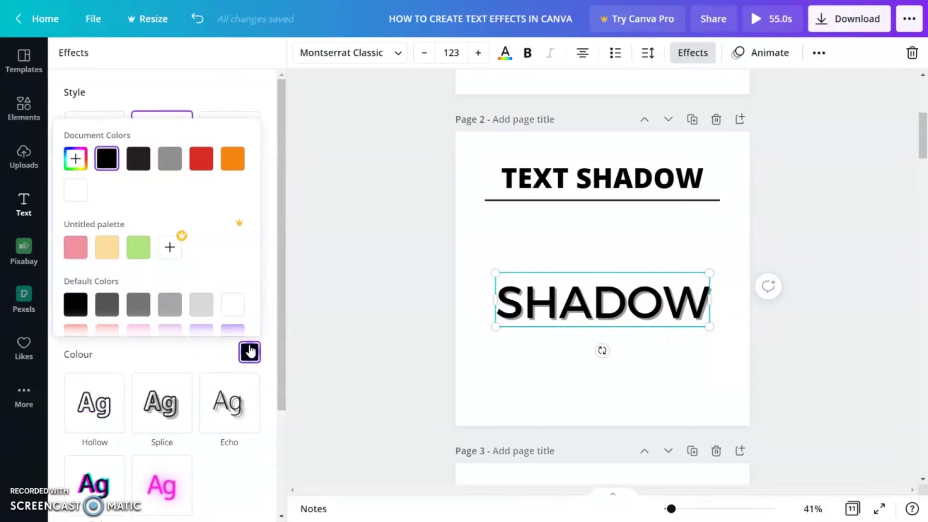
left_click(202, 160)
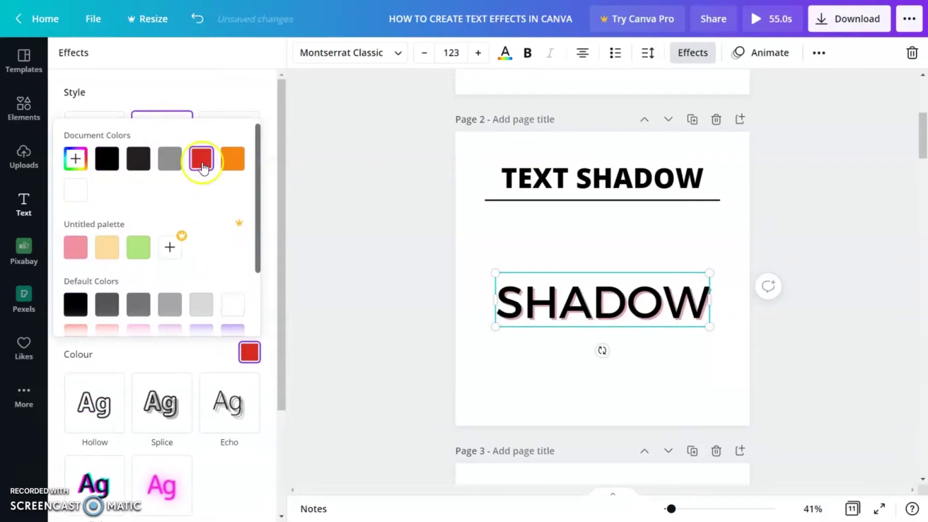
left_click(282, 229)
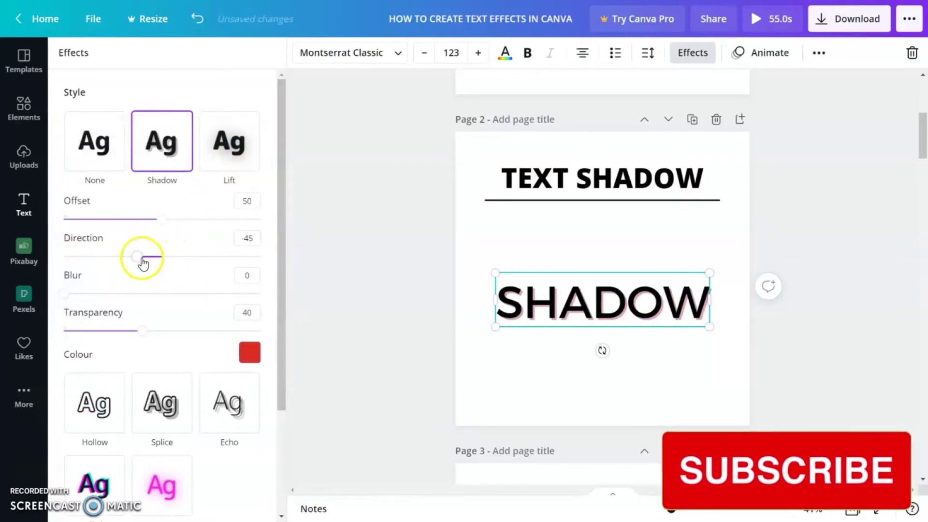
Set the shadow's offset to 38, direction to -74 and transparency to 66, and deselect the text
left_click_drag(162, 220, 109, 260)
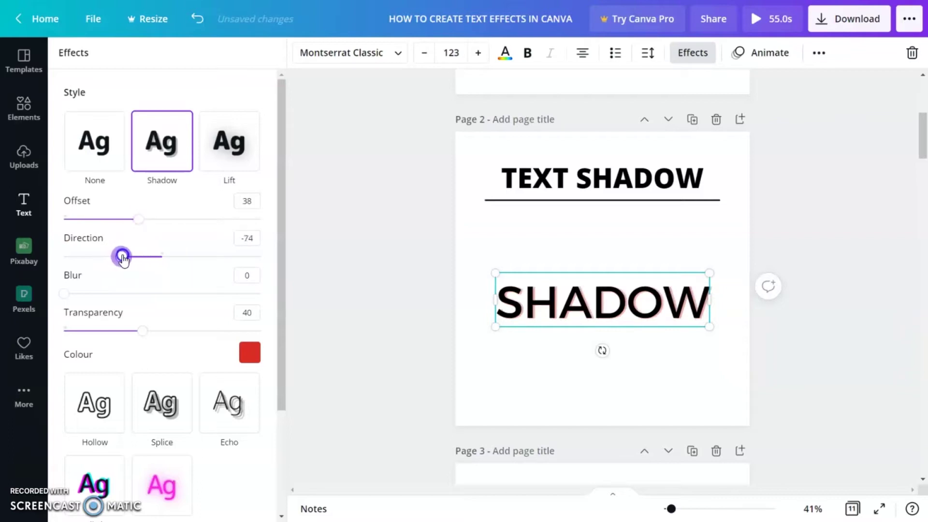
left_click_drag(142, 330, 190, 333)
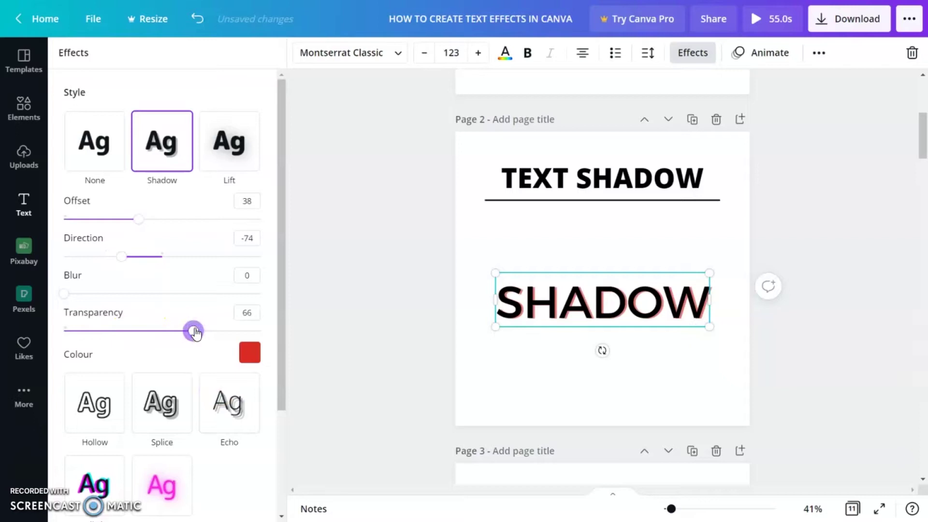
left_click(354, 333)
left_click(917, 134)
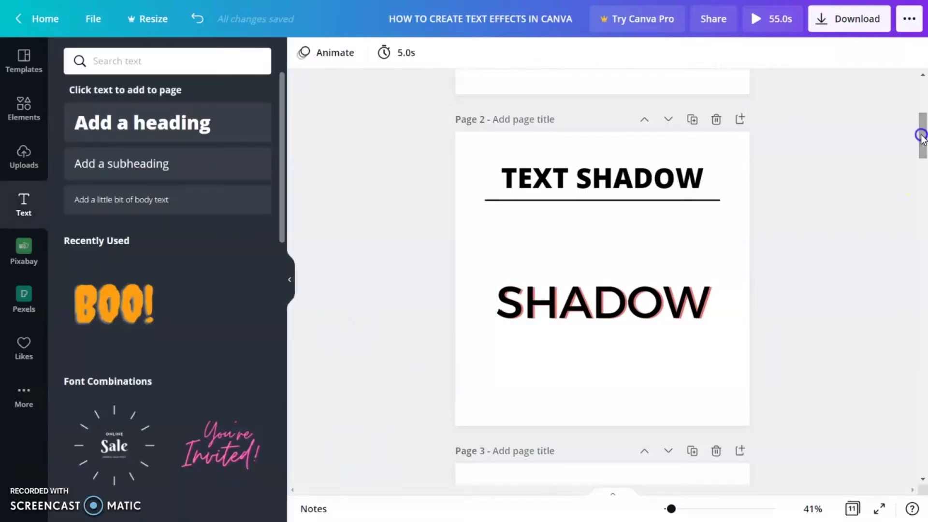
left_click(690, 240)
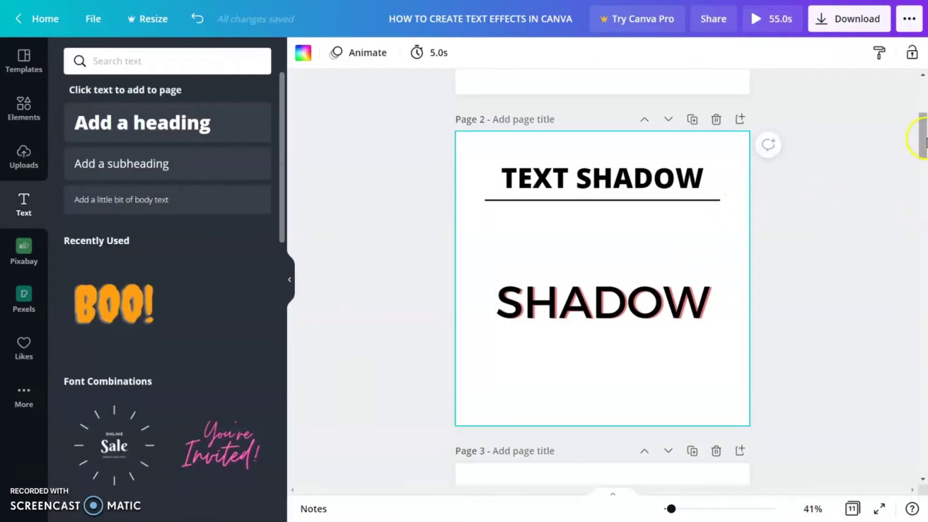
Remove the sample balloon letter H from page 3 and look up "Balloon letter" in the elements library
left_click_drag(924, 138, 924, 170)
left_click(610, 196)
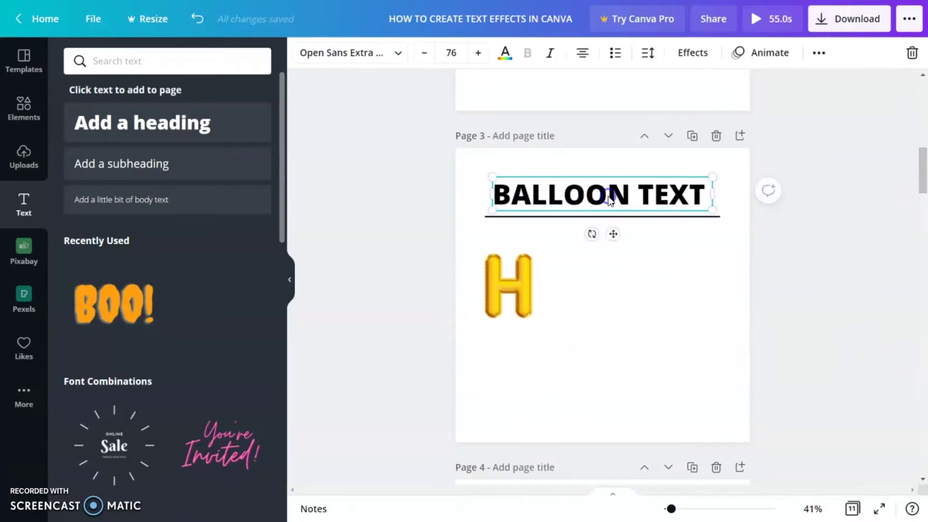
left_click(613, 300)
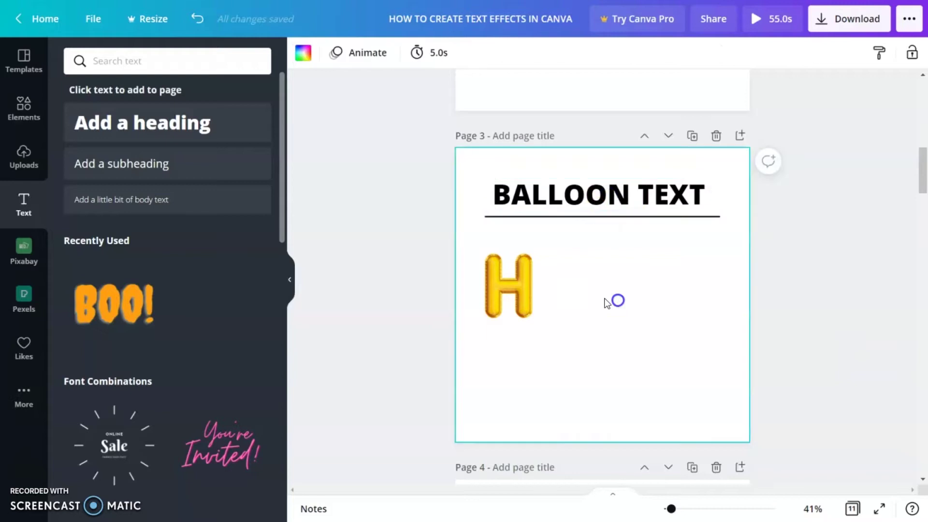
left_click(499, 290)
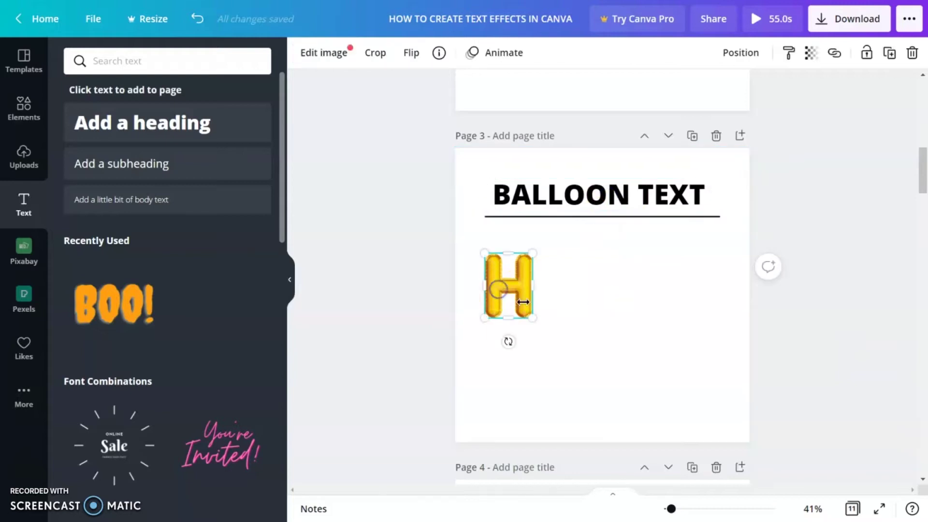
left_click(24, 108)
left_click(148, 65)
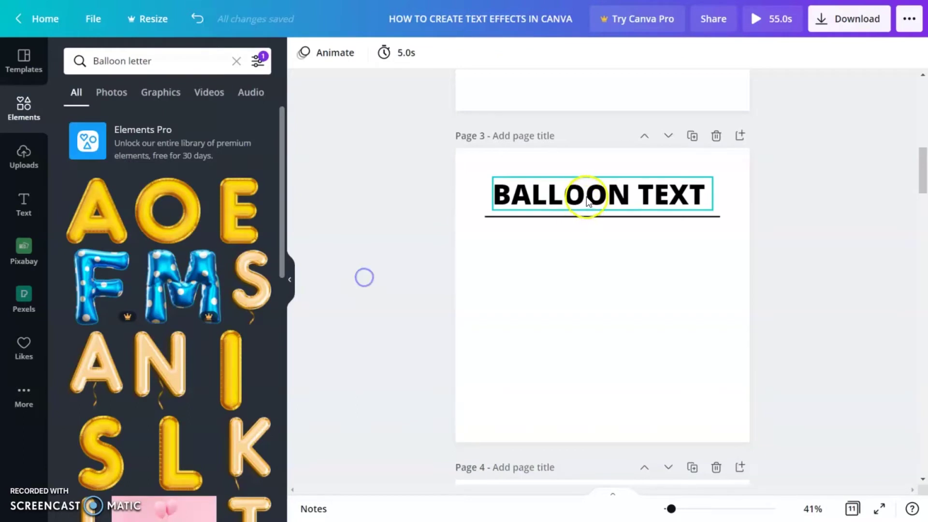
left_click(147, 71)
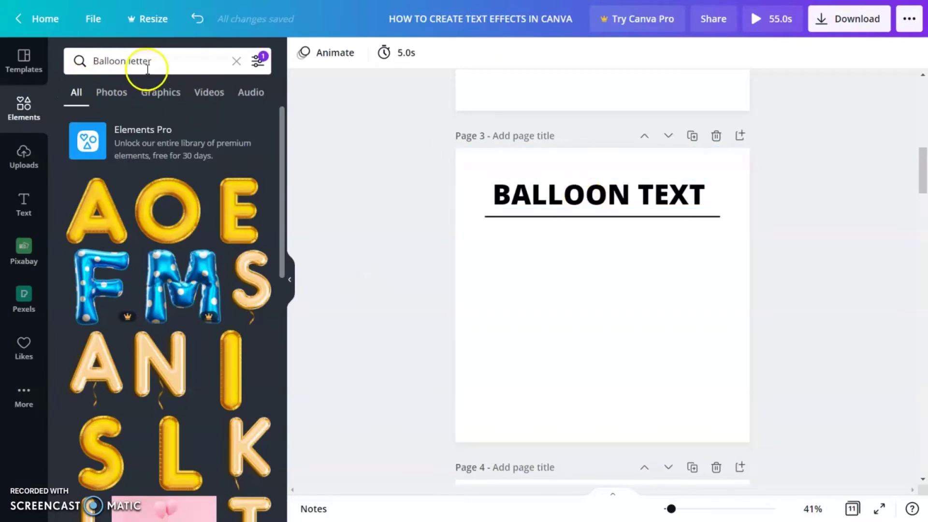
left_click(153, 60)
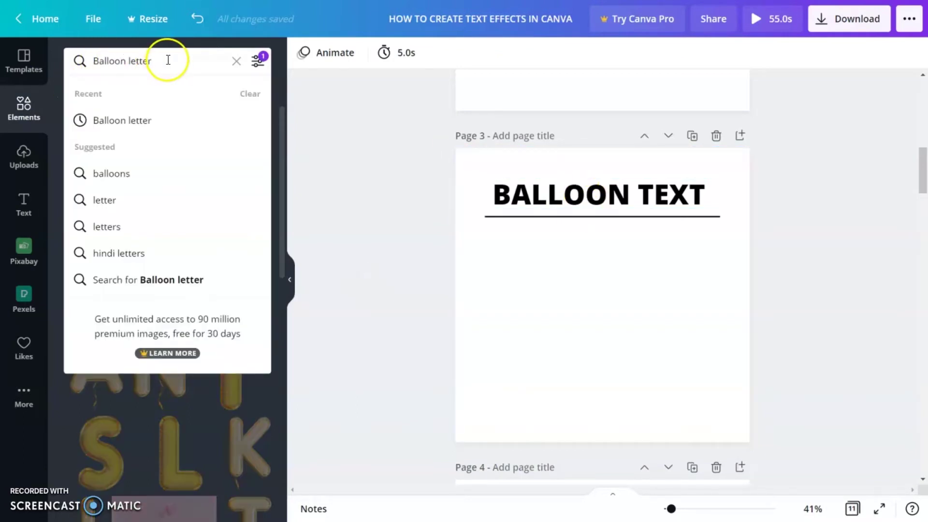
left_click(168, 60)
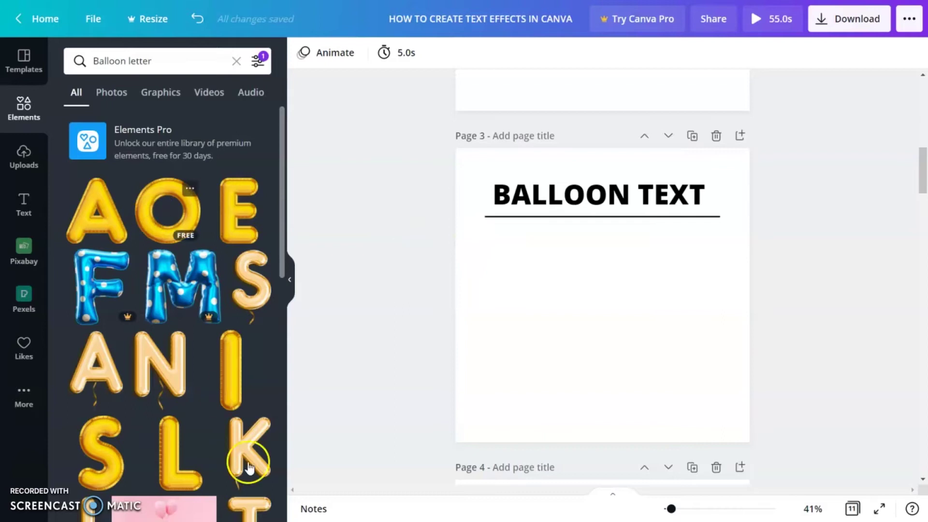
Add the gold balloon letters L, O, E and V to page 3
left_click(169, 463)
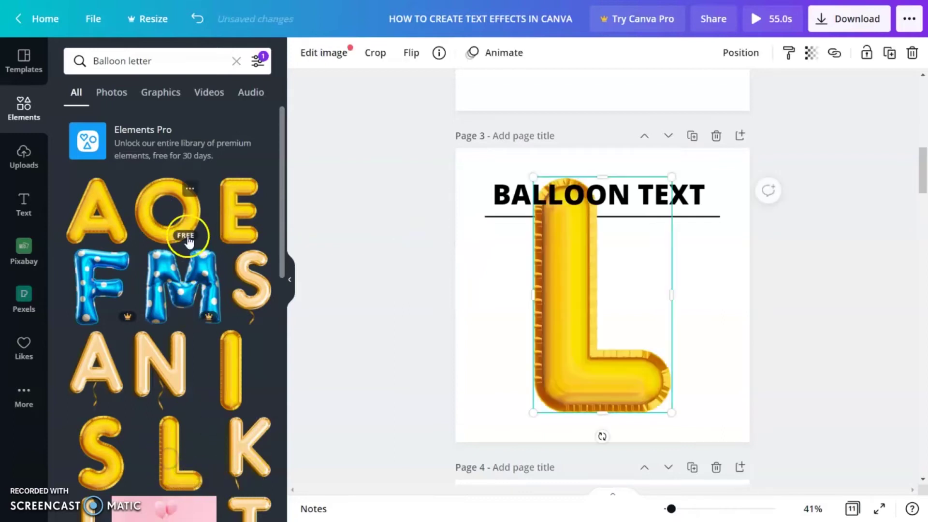
left_click(181, 216)
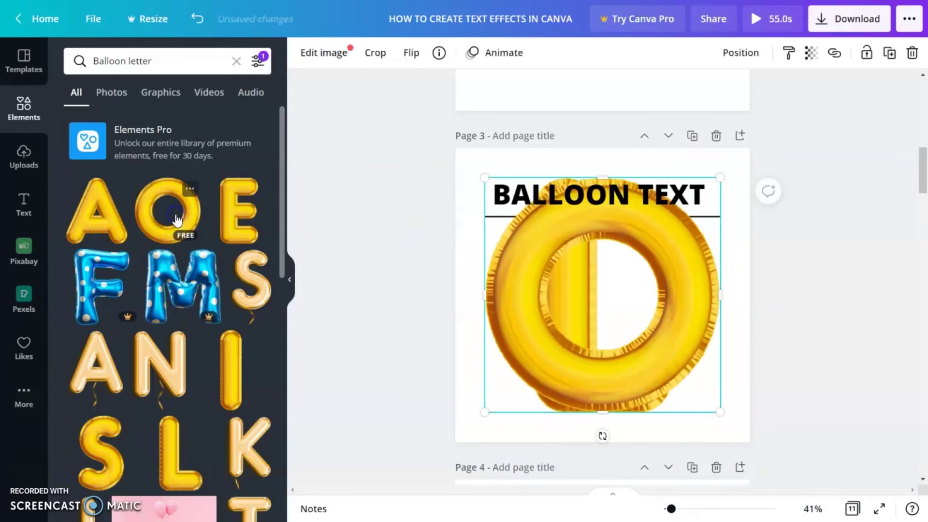
left_click(241, 212)
scroll(237, 232, "down", 5)
scroll(203, 299, "down", 10)
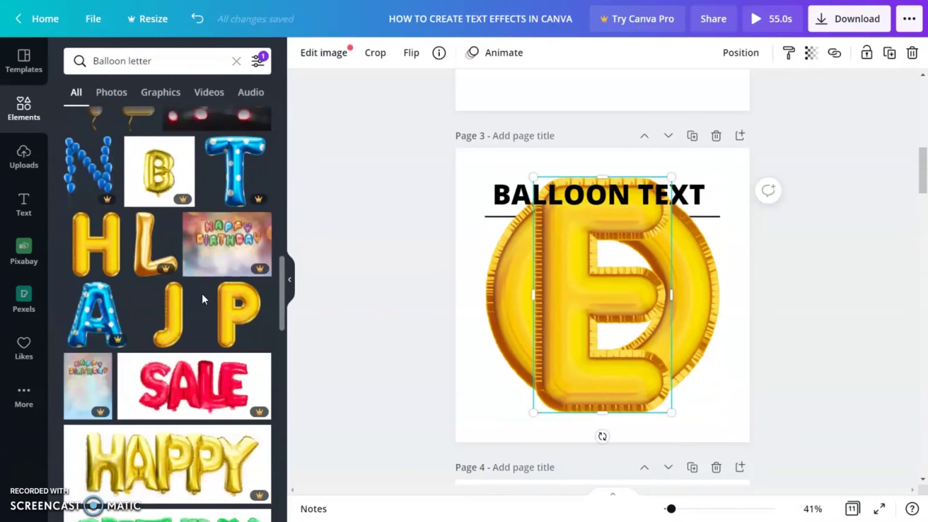
scroll(202, 298, "down", 10)
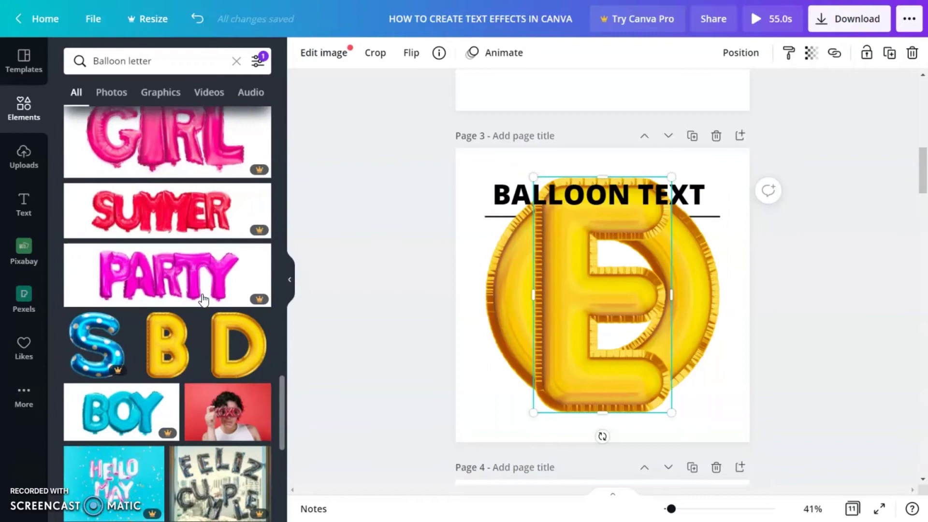
scroll(203, 299, "down", 10)
left_click(682, 408)
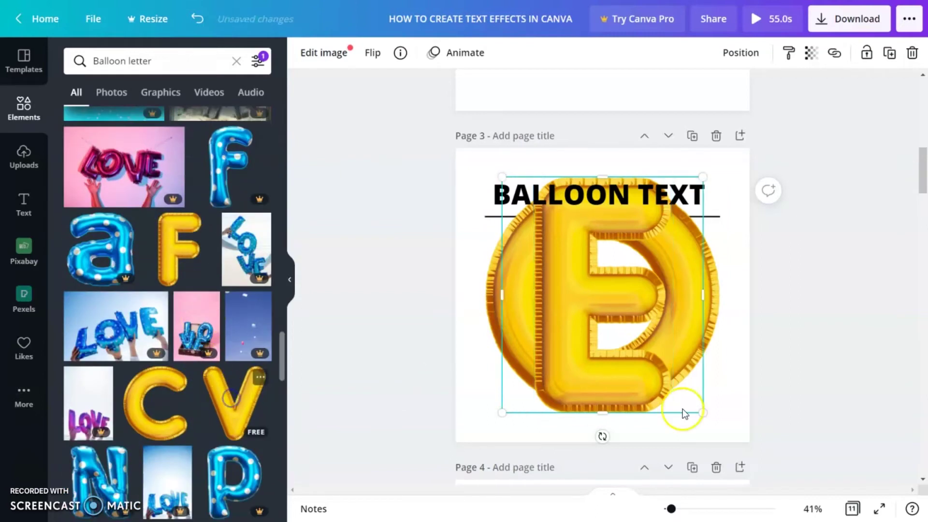
Shrink the four balloon letters together and arrange them in a row below the BALLOON TEXT heading to spell LOVE
left_click_drag(772, 423, 433, 269)
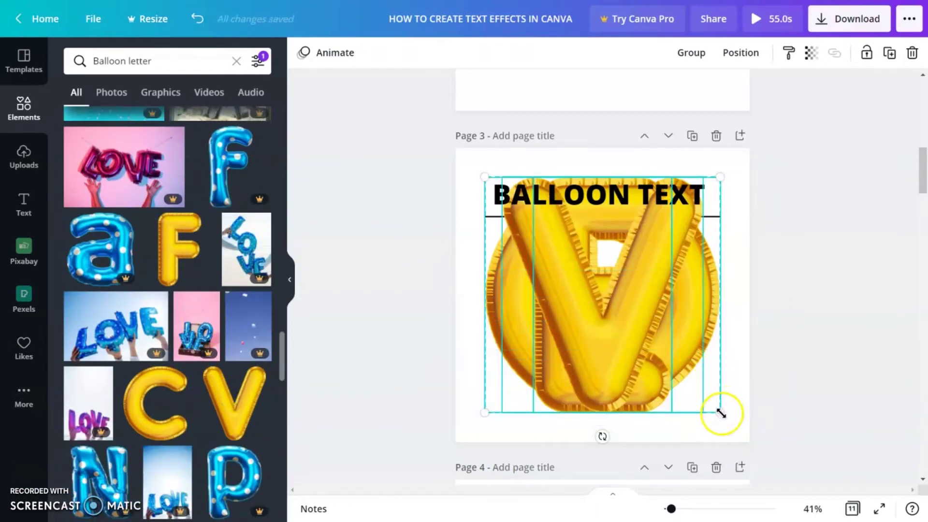
left_click_drag(707, 406, 582, 293)
left_click_drag(545, 250, 528, 311)
left_click(580, 348)
left_click_drag(580, 348, 636, 306)
left_click(626, 307)
left_click(654, 318)
left_click_drag(521, 298, 685, 311)
left_click(556, 311)
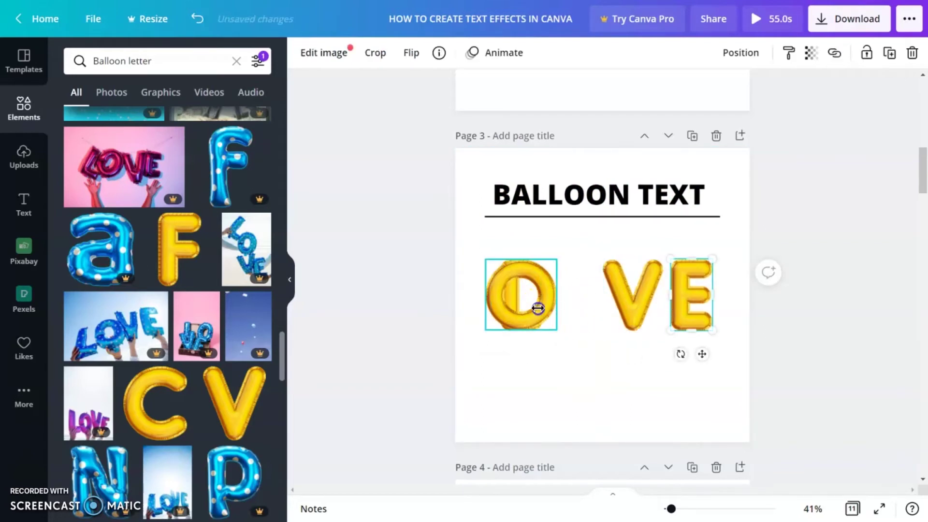
left_click_drag(534, 306, 584, 309)
left_click_drag(511, 308, 489, 309)
left_click_drag(698, 315, 711, 316)
Space the four LOVE balloon letters evenly with Tidy up
left_click_drag(750, 394, 445, 262)
left_click(735, 54)
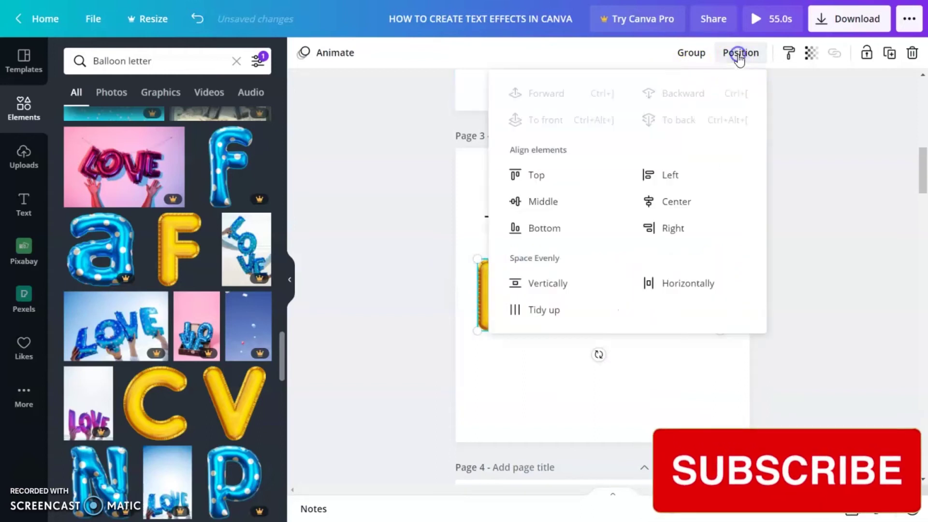
left_click(545, 312)
left_click(696, 372)
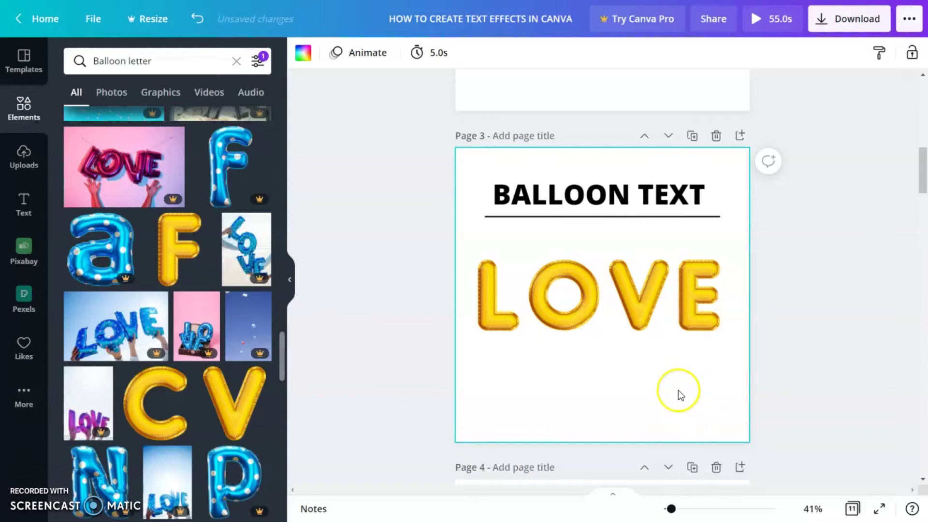
Find "watercolor style letter" elements for page 4 and delete the sample watercolor letter U
left_click_drag(922, 178, 923, 213)
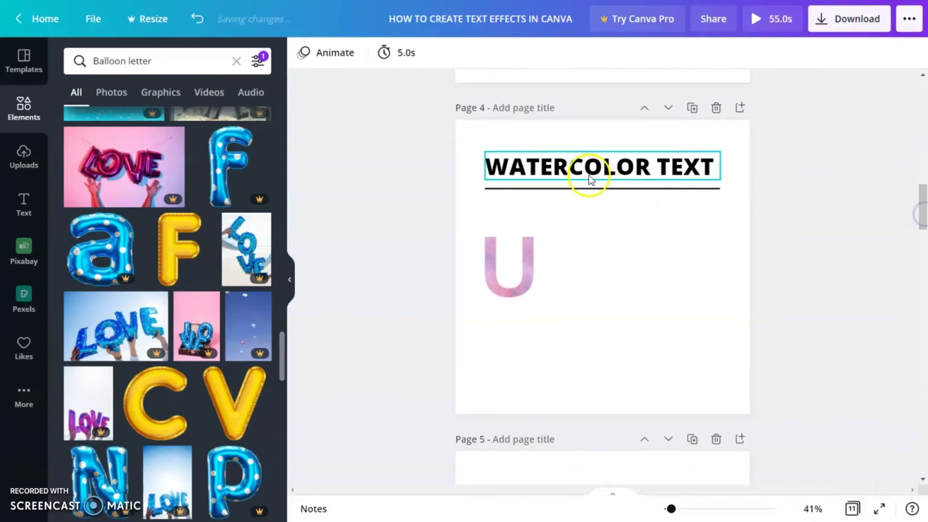
left_click(562, 168)
left_click(562, 168)
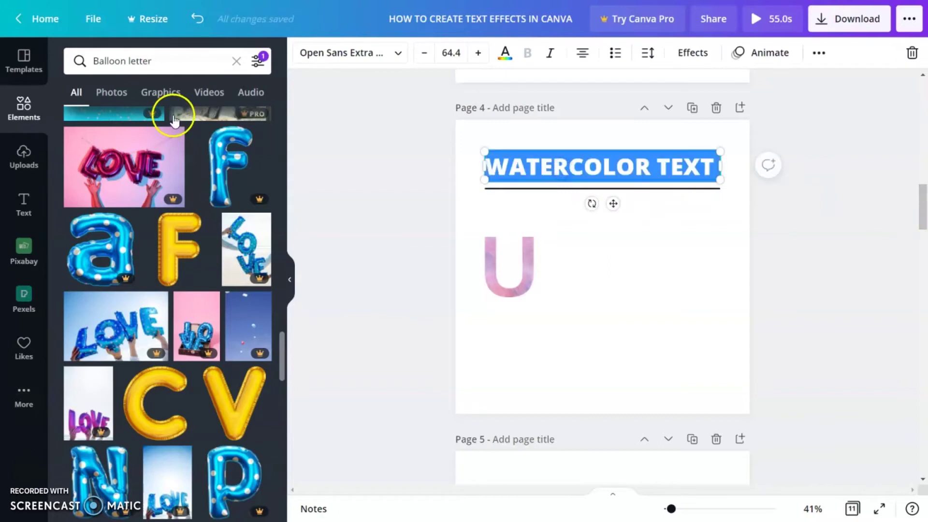
left_click(491, 261)
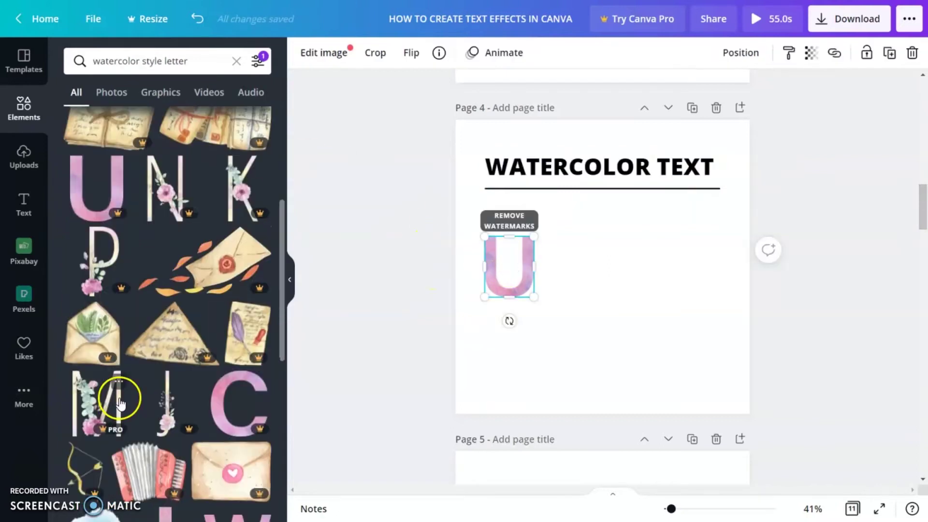
scroll(116, 391, "down", 4)
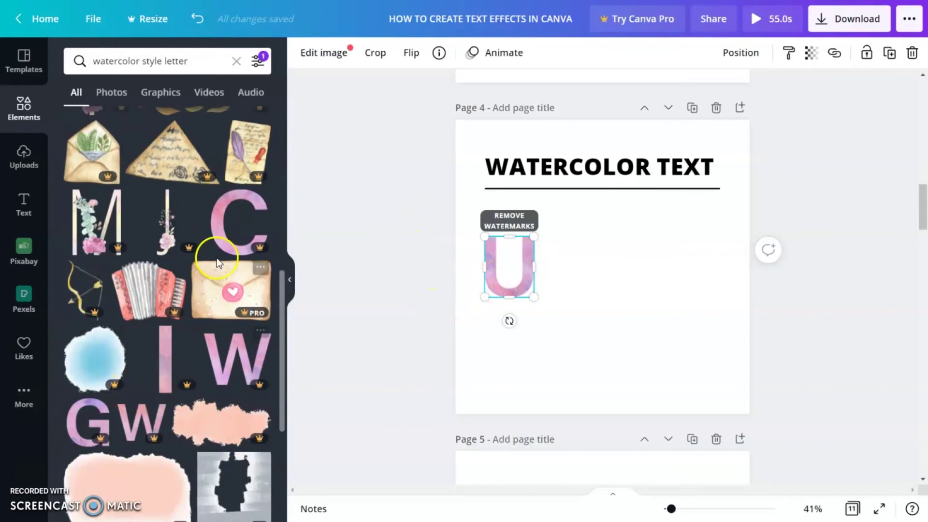
scroll(222, 229, "down", 6)
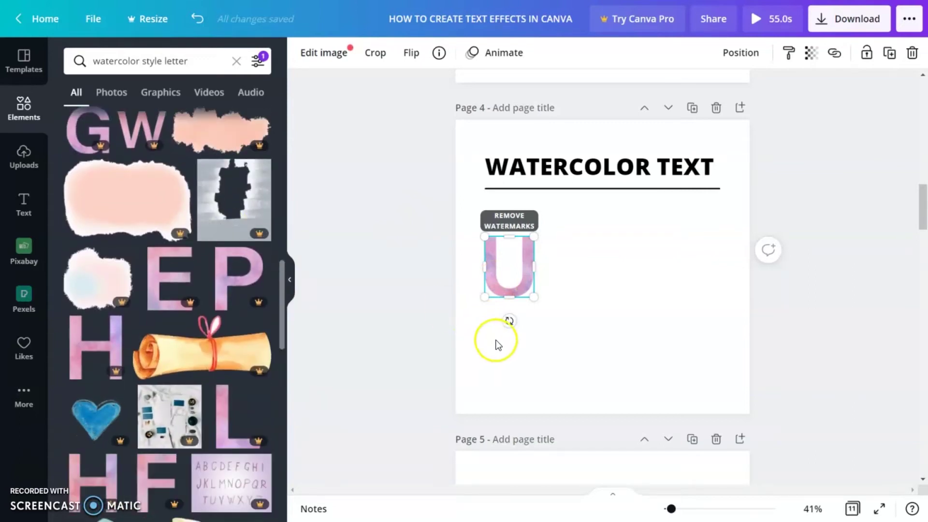
key("Delete")
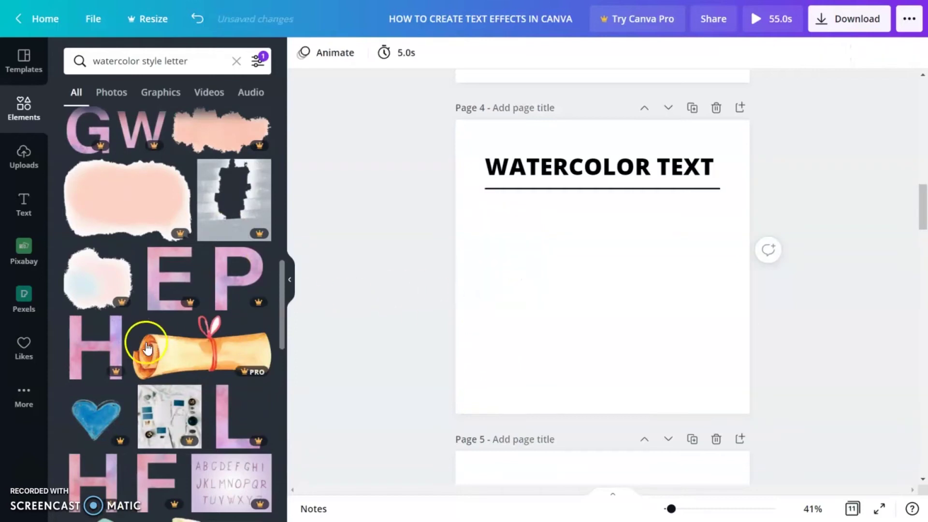
Add the pink-purple watercolor letters H, E, L and P to page 4, scale them down and arrange them to spell HELP
left_click(78, 350)
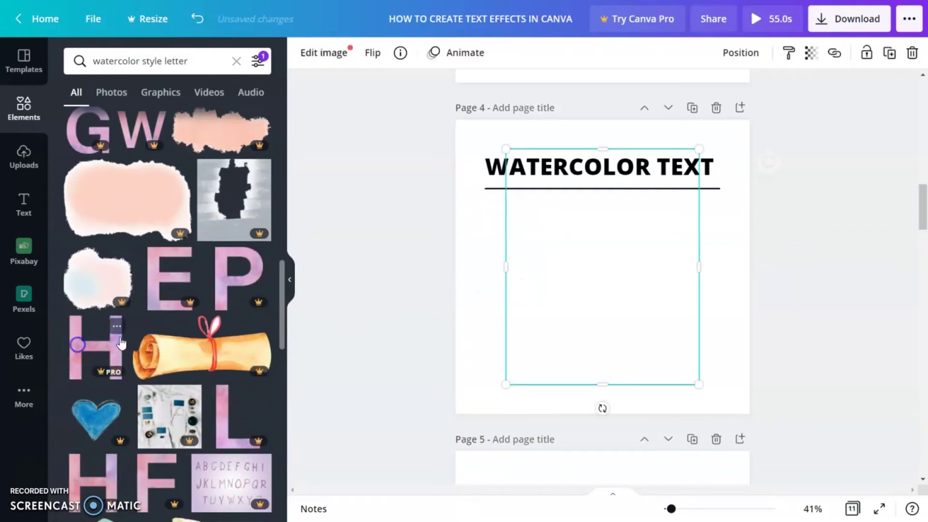
left_click(168, 273)
left_click(236, 285)
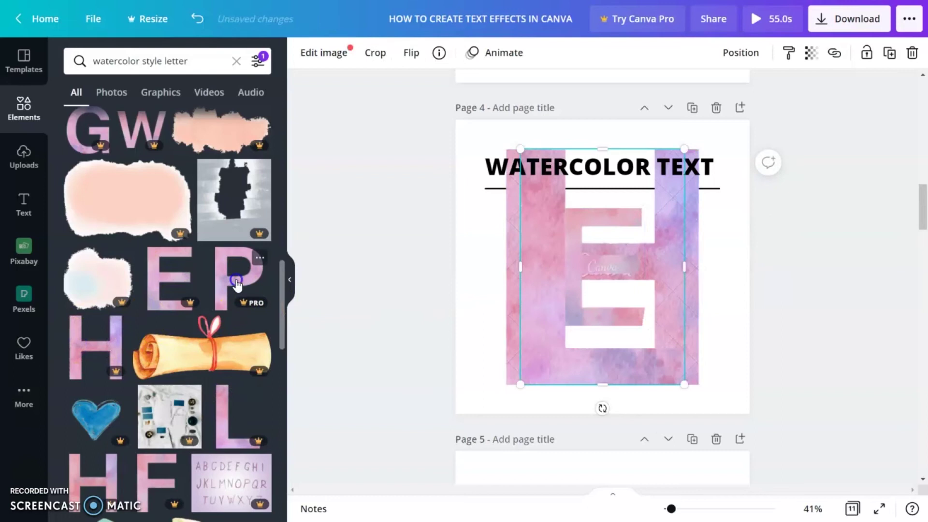
left_click_drag(725, 404, 711, 378)
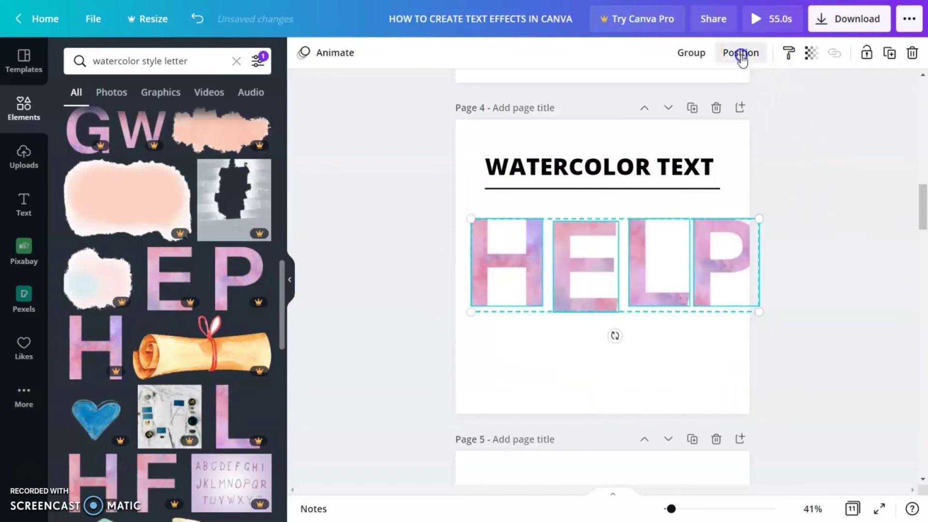
Space the four HELP watercolor letters evenly with Tidy up and align them along their bottom edges
left_click(740, 53)
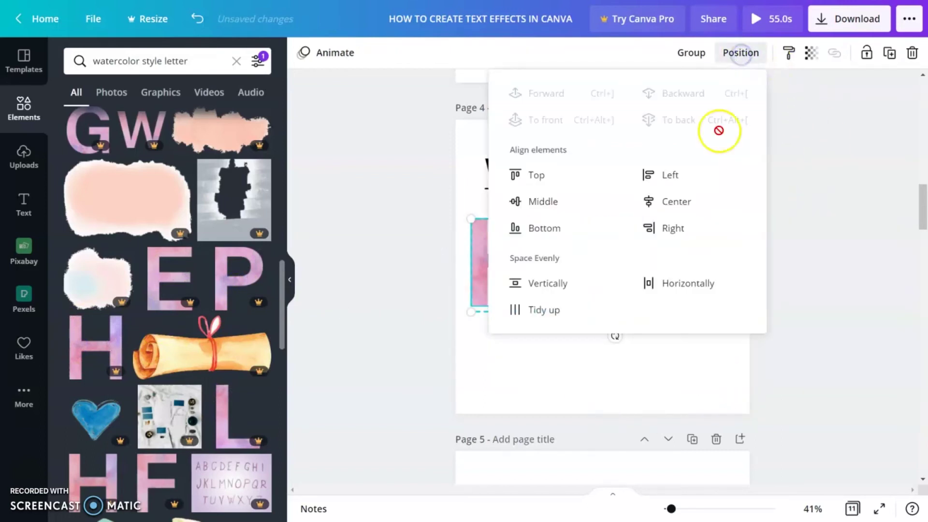
left_click(555, 308)
left_click(552, 230)
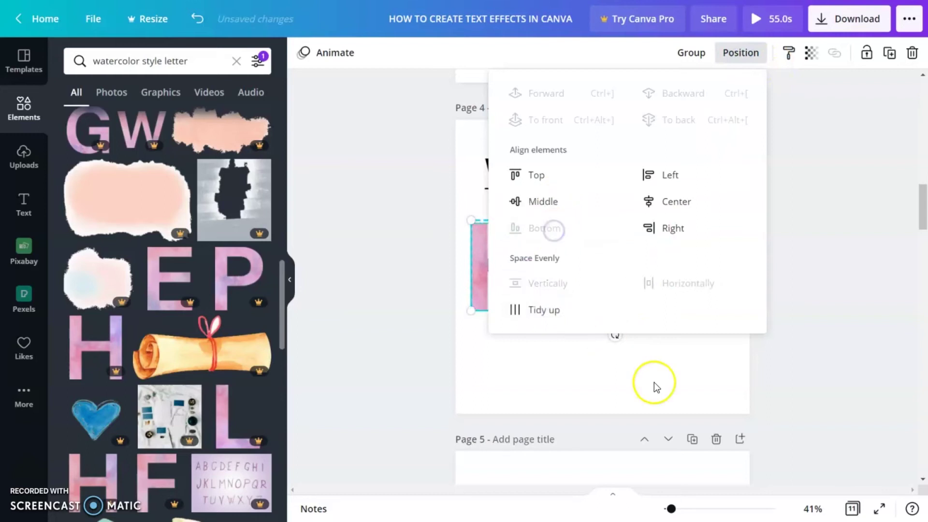
left_click(654, 383)
Shrink the four HELP letters slightly together and close up the gaps between them so the word fits on page 4
left_click_drag(735, 350, 412, 244)
left_click_drag(755, 310, 747, 303)
left_click_drag(706, 268, 693, 267)
left_click(769, 377)
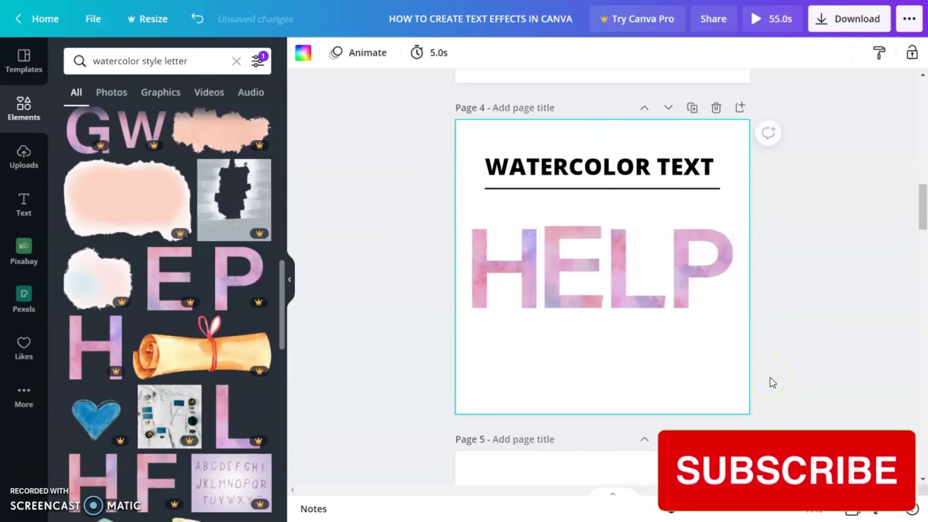
Apply the Glitch effect to the TREND text on page 5
left_click_drag(920, 212, 922, 239)
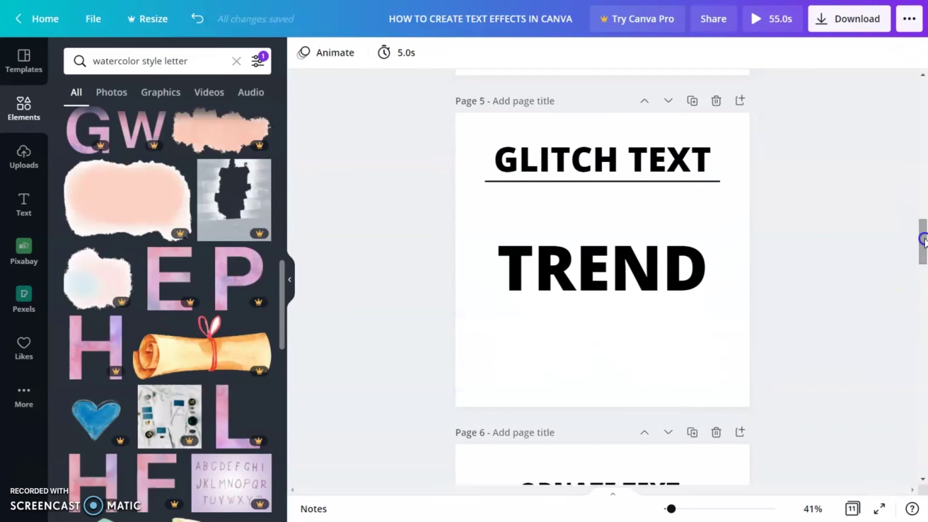
left_click(666, 282)
left_click(754, 52)
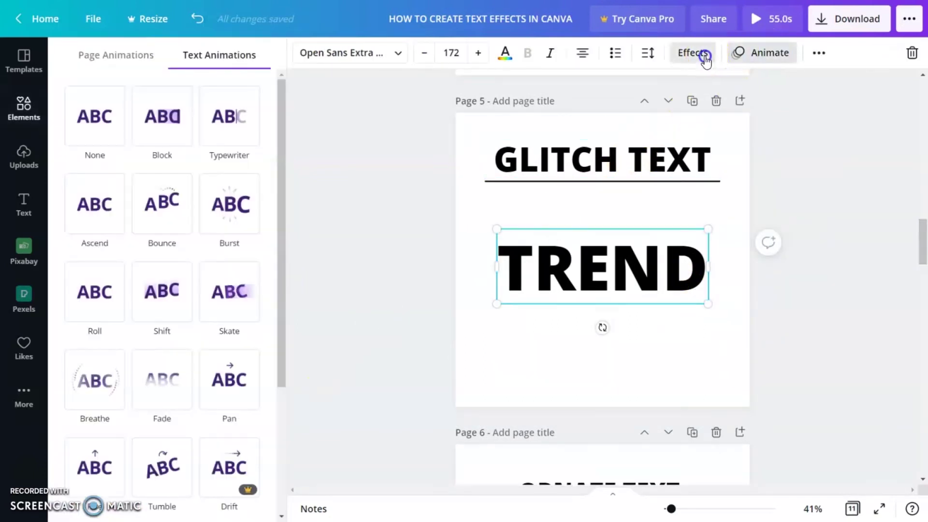
left_click(704, 54)
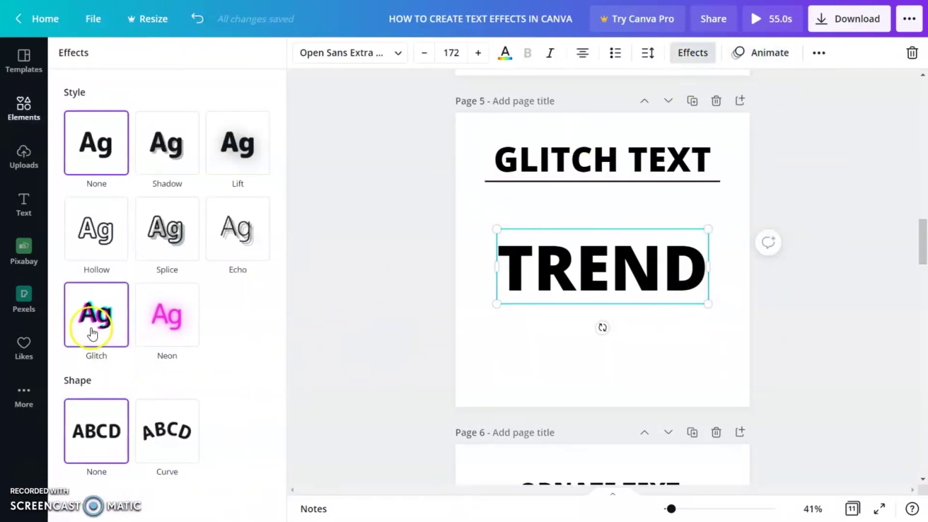
left_click(98, 302)
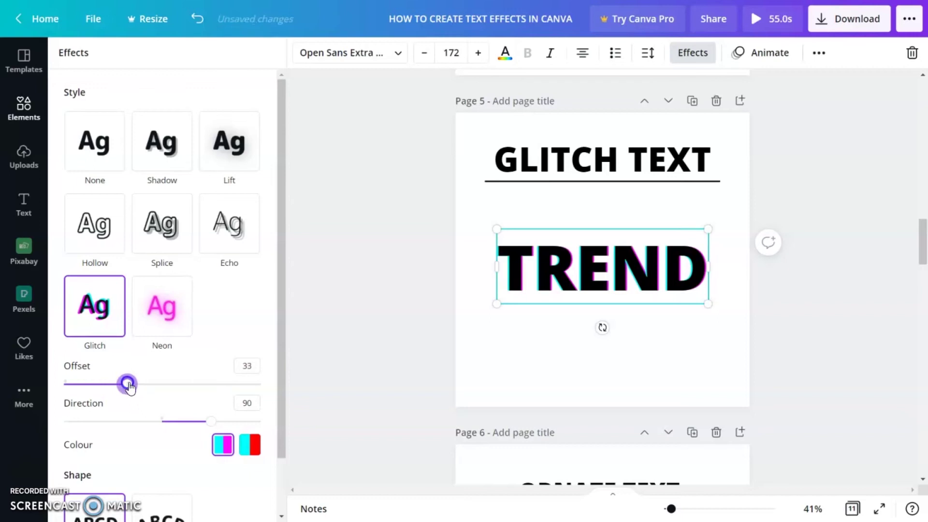
Give TREND's glitch effect the cyan and red colour pair, a direction of 74 and an offset of 37
left_click(253, 447)
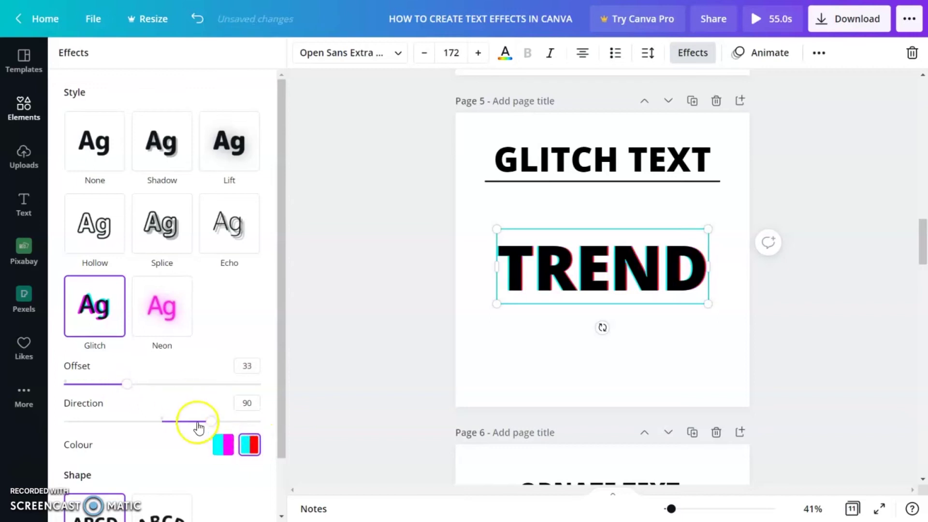
mouse_move(210, 423)
left_mouse_down()
mouse_move(224, 423)
mouse_move(96, 423)
mouse_move(204, 422)
mouse_move(192, 429)
mouse_move(202, 434)
left_mouse_up()
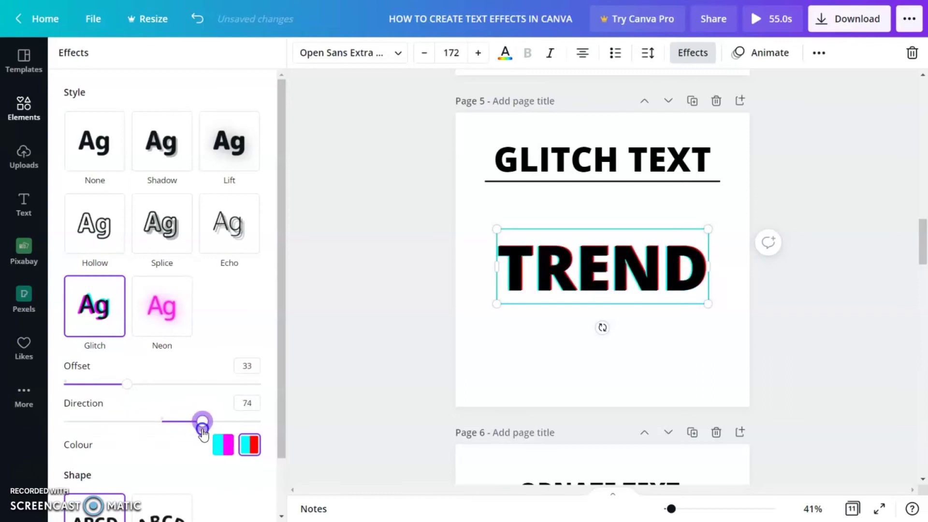
left_click(137, 385)
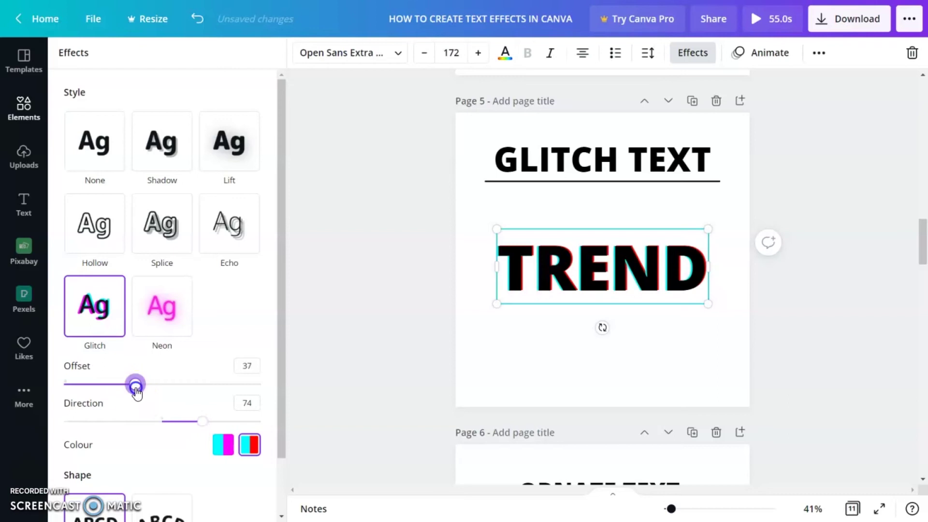
left_click(776, 362)
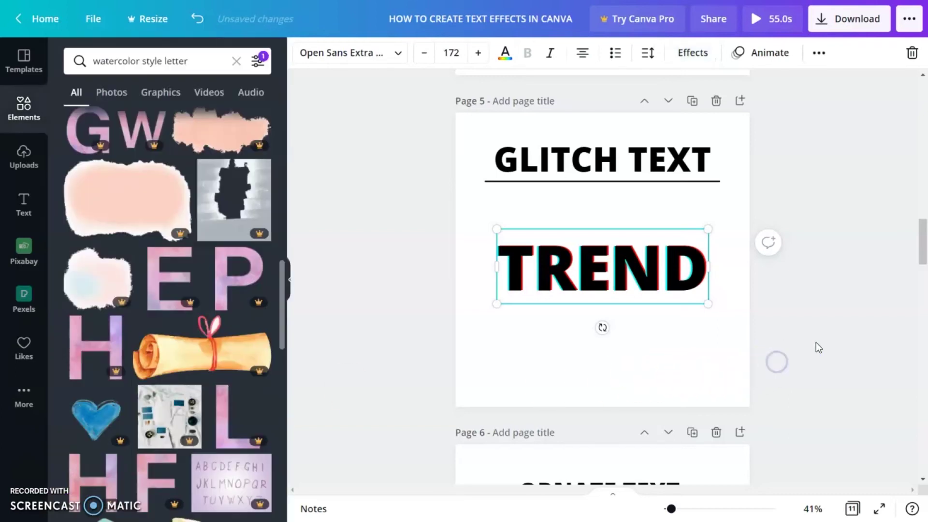
left_click(709, 357)
Replace the sample floral letter on page 7 with the pink rose letters N, D and A from the "watercolor floral letter" elements
left_click(397, 397)
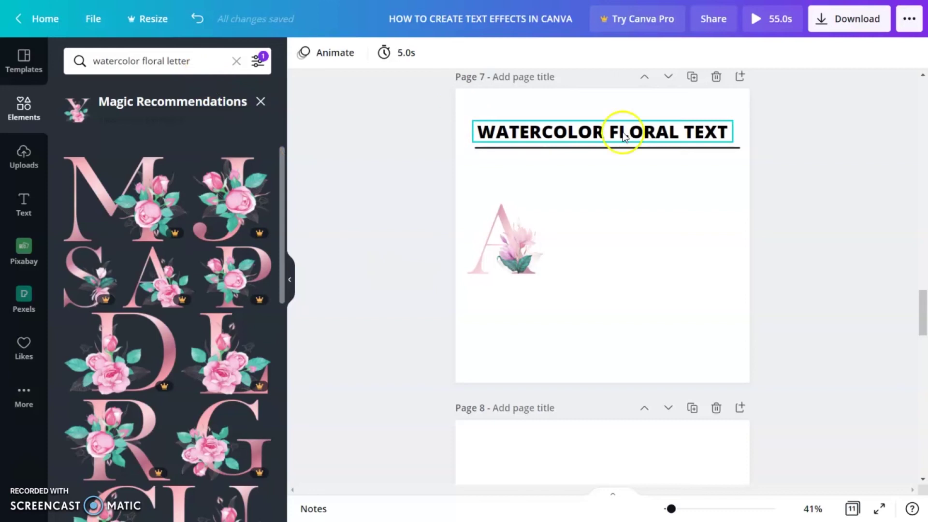
left_click(608, 134)
left_click(179, 67)
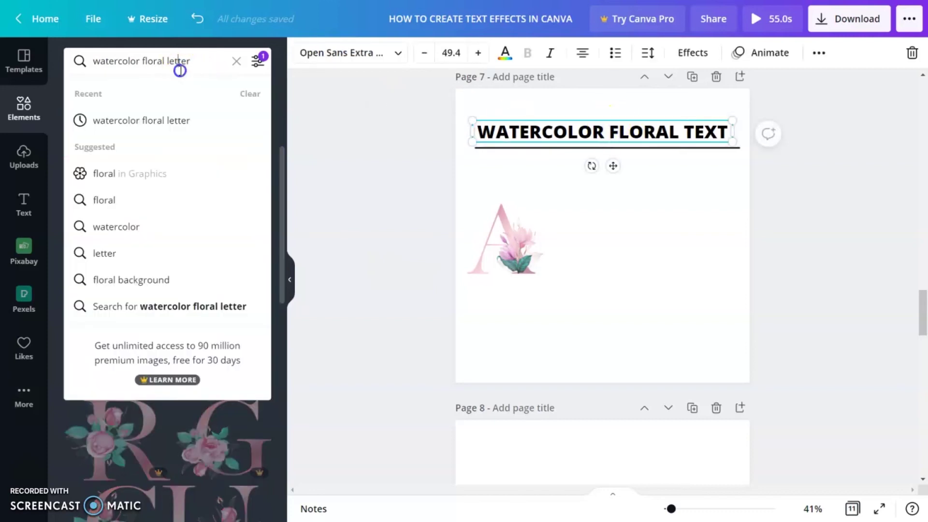
left_click_drag(97, 61, 158, 62)
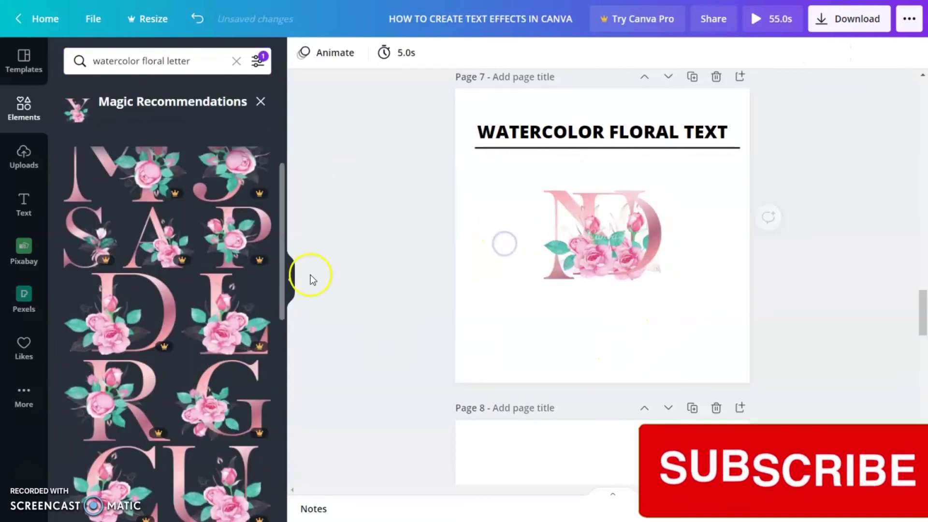
left_click(141, 269)
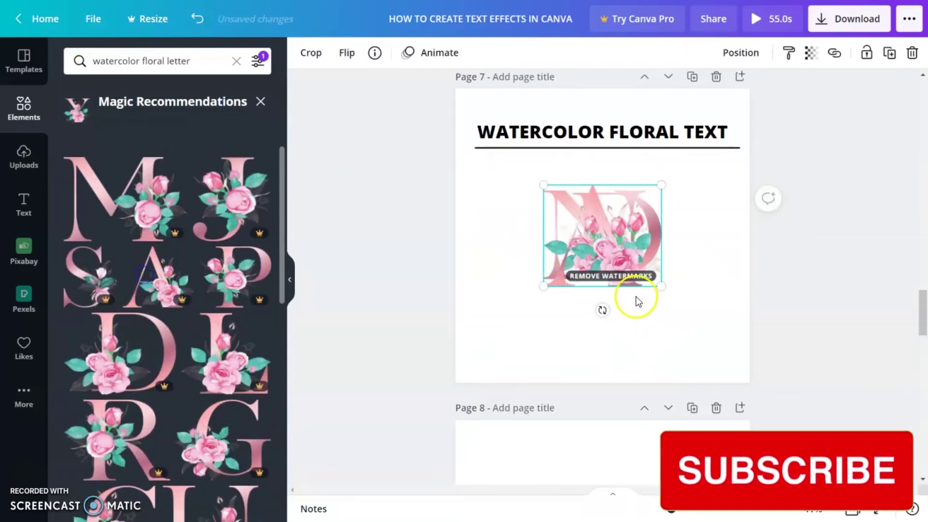
Scale down the rose letters and arrange them in a row below the WATERCOLOR FLORAL TEXT heading to spell AND
left_click(545, 208, "shift")
left_click_drag(662, 285, 646, 276)
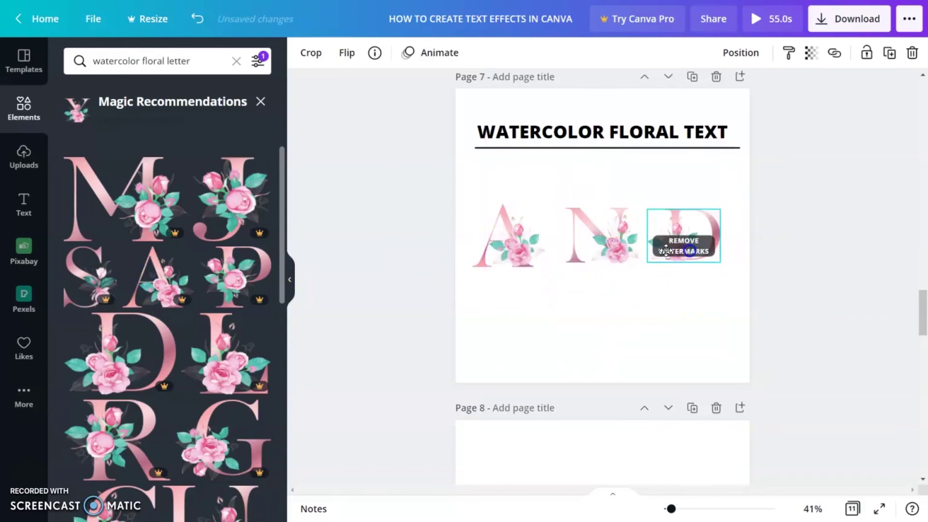
left_click_drag(601, 237, 590, 237)
left_click_drag(655, 243, 632, 243)
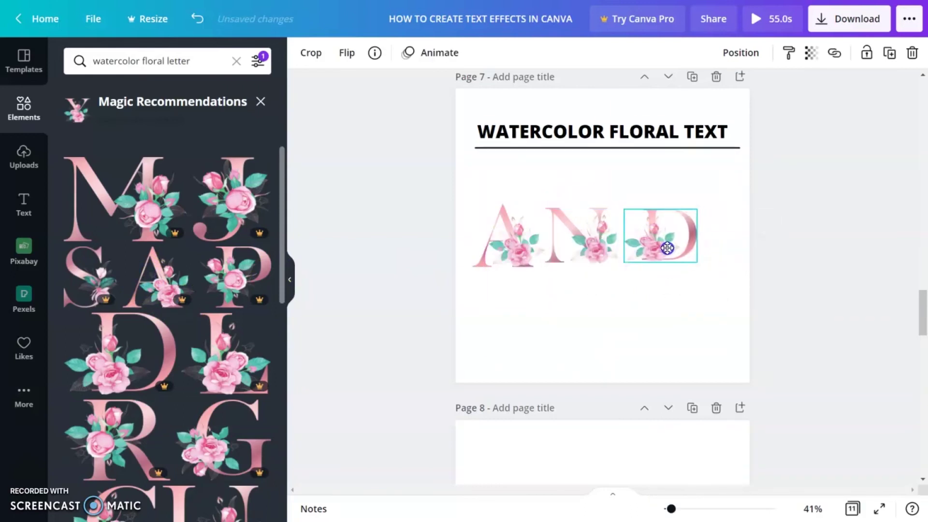
Space the three AND floral letters evenly with Tidy up and centre the word on page 7
left_click_drag(700, 307, 459, 212)
left_click(741, 52)
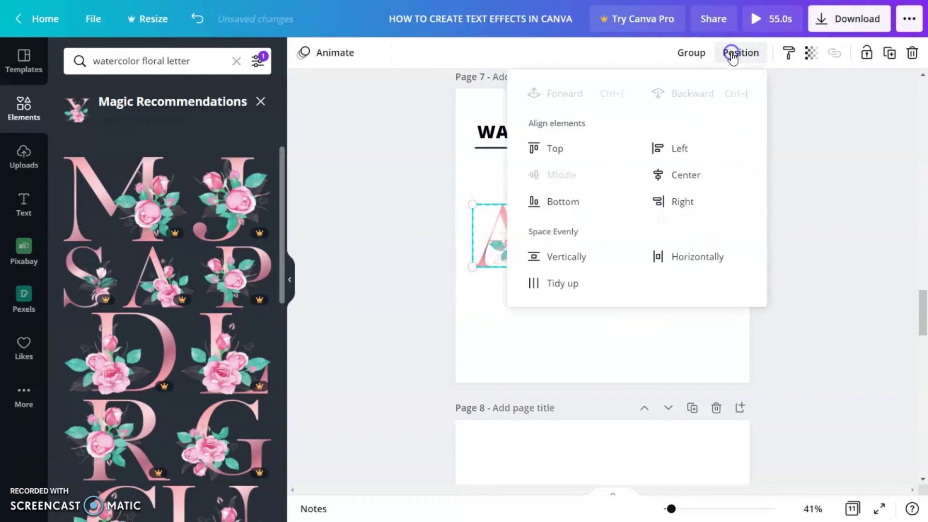
left_click(577, 279)
left_click(648, 329)
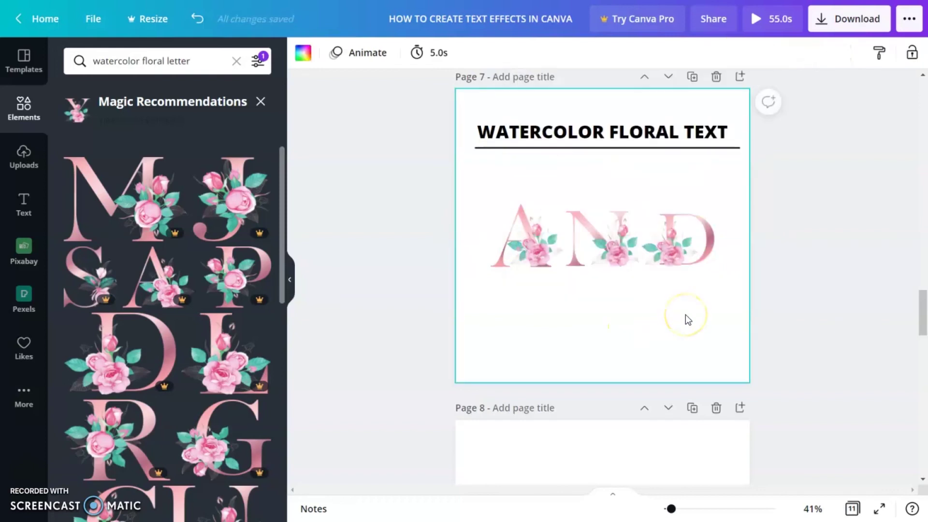
Apply the Typewriter text animation to the "THAT IS IT AS SIMPLE AS THAT" text on page 11
left_click(235, 127)
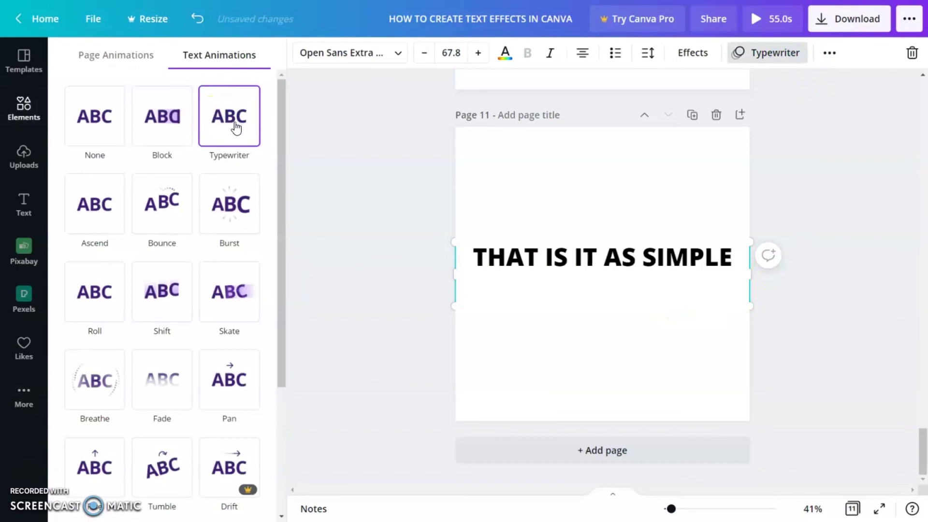
left_click(823, 305)
left_click(642, 376)
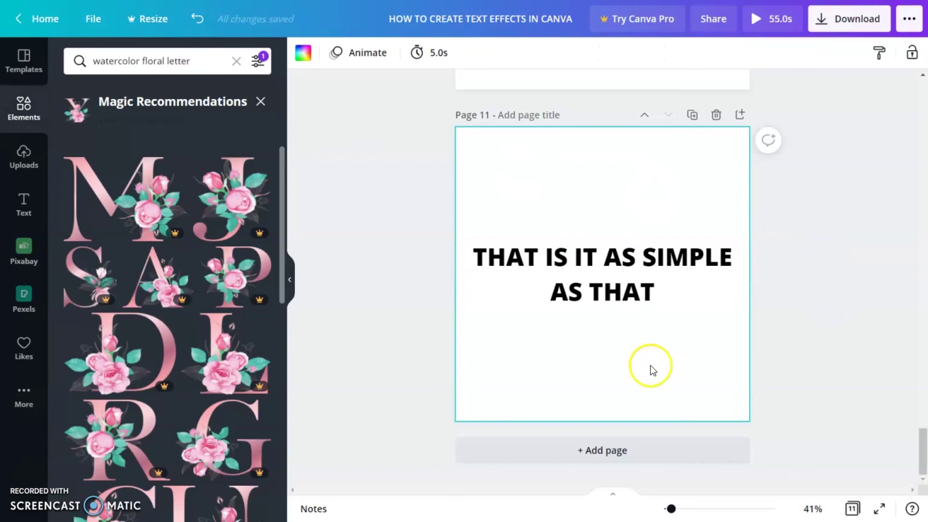